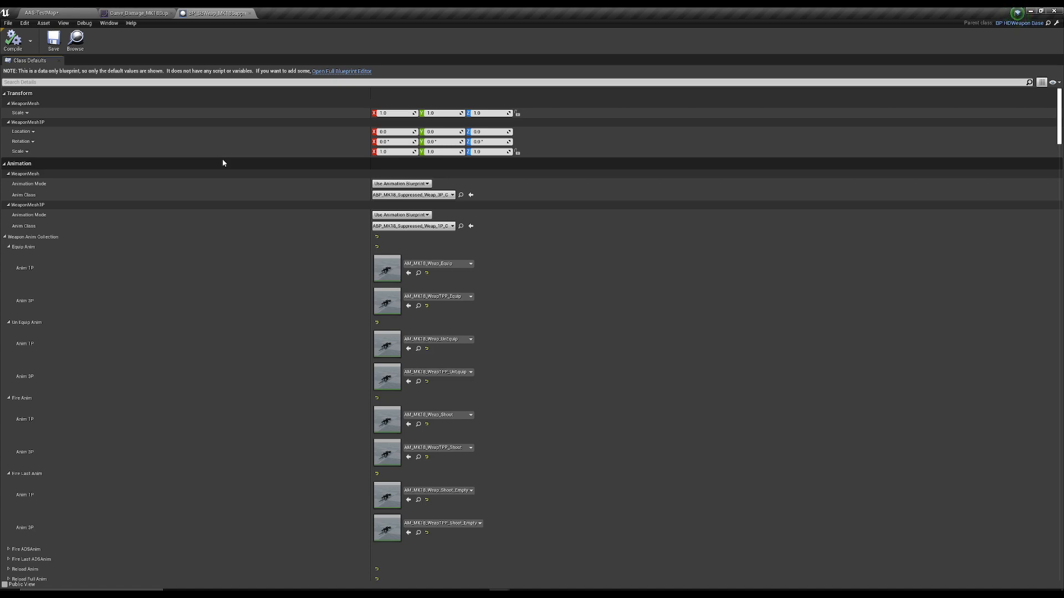
Locate the weapon blueprint in its MK18_Suppressor asset folder and review its weapon and character animation collections
left_click(75, 39)
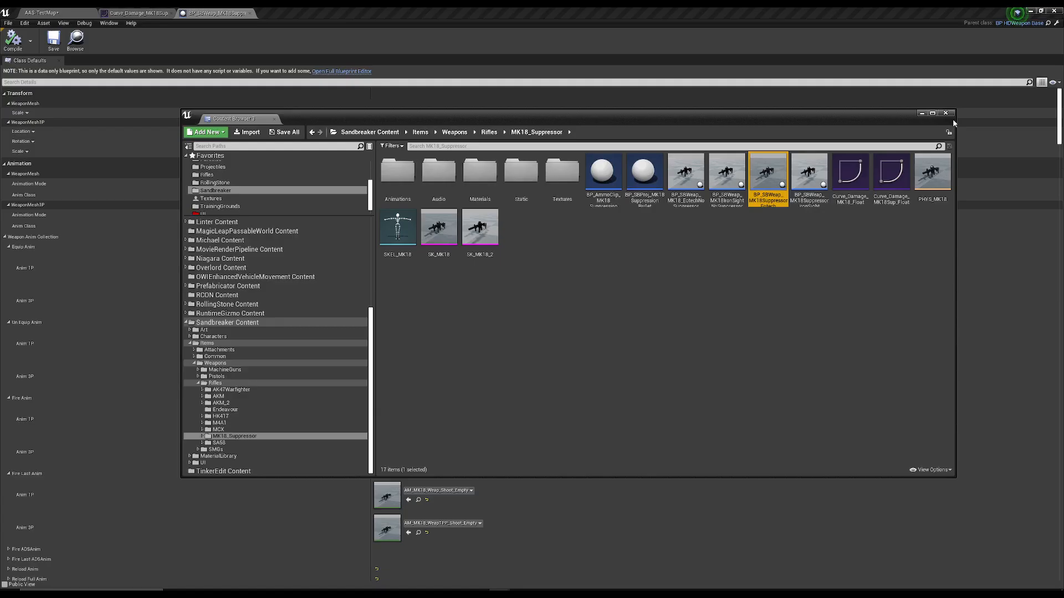
left_click(948, 114)
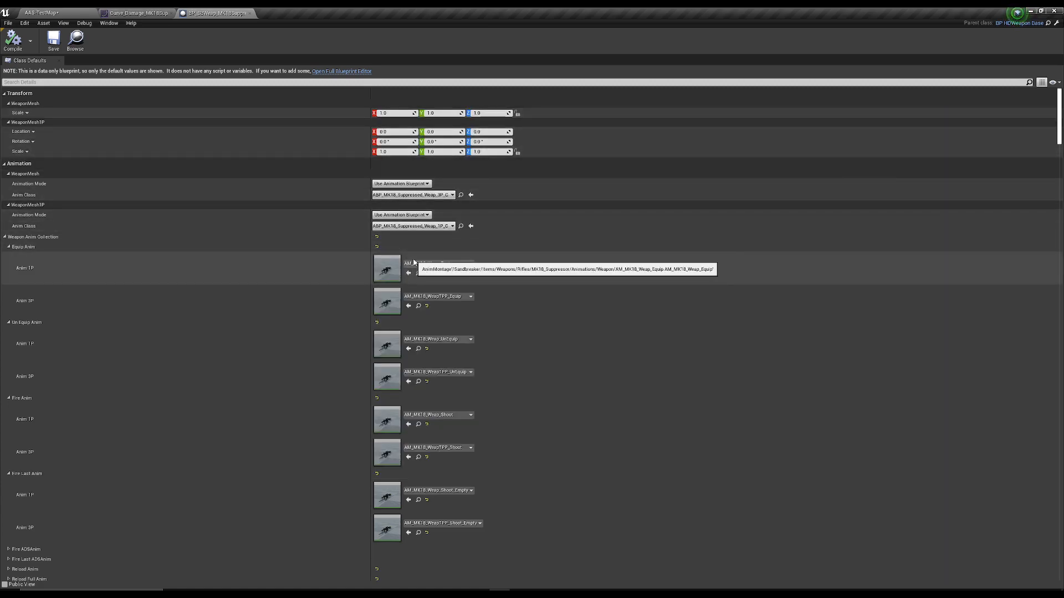
scroll(299, 230, "down", 2)
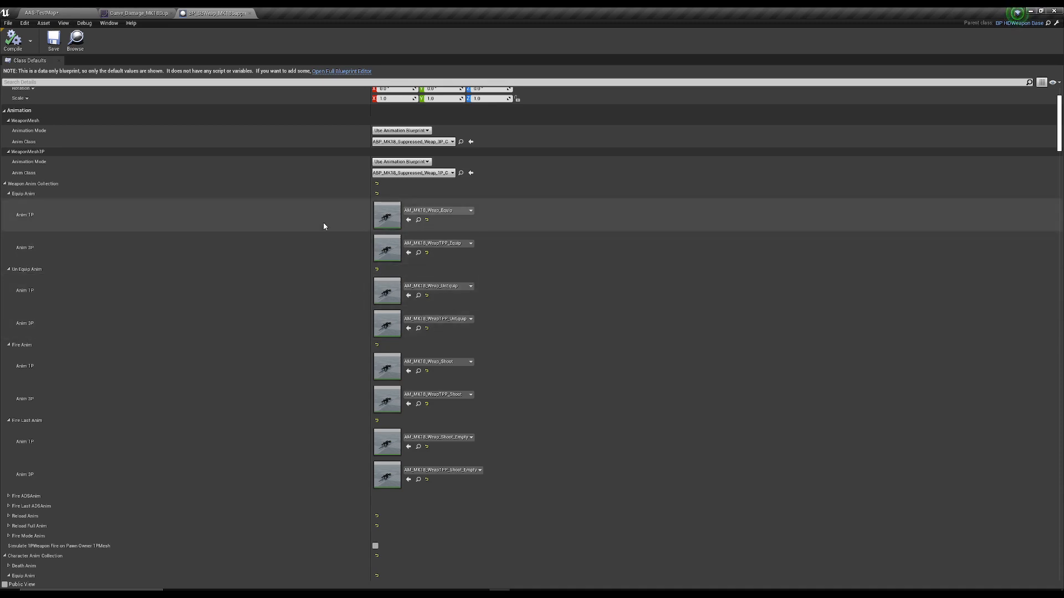
scroll(324, 232, "down", 5)
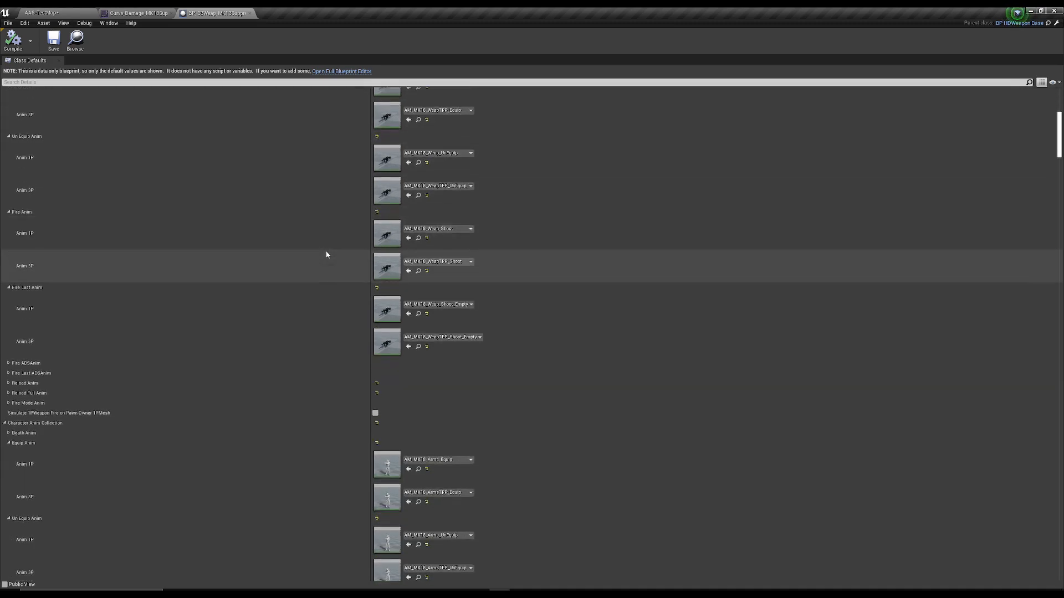
scroll(327, 255, "down", 7)
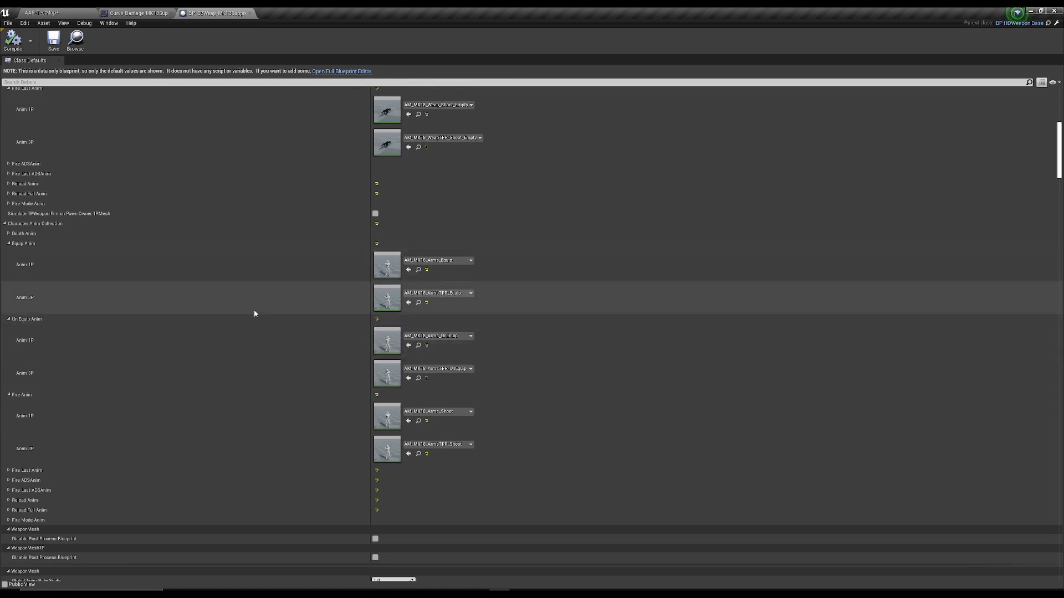
scroll(247, 369, "down", 1)
scroll(245, 375, "down", 1)
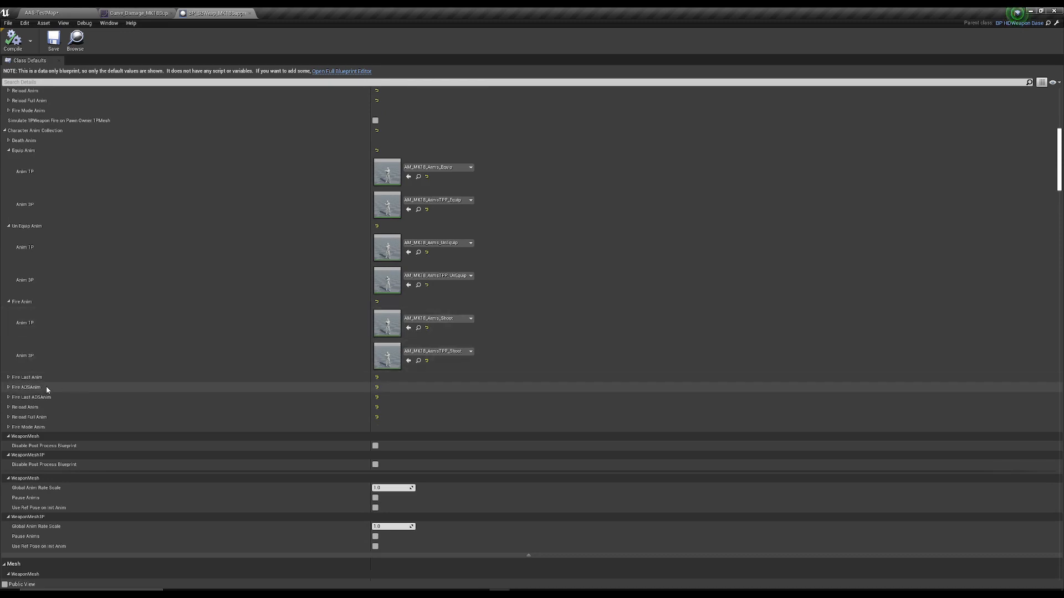
Check the skeletal meshes of both weapon mesh components, and collapse the Materials and Actor Tick categories to view the Display Info
scroll(62, 355, "down", 5)
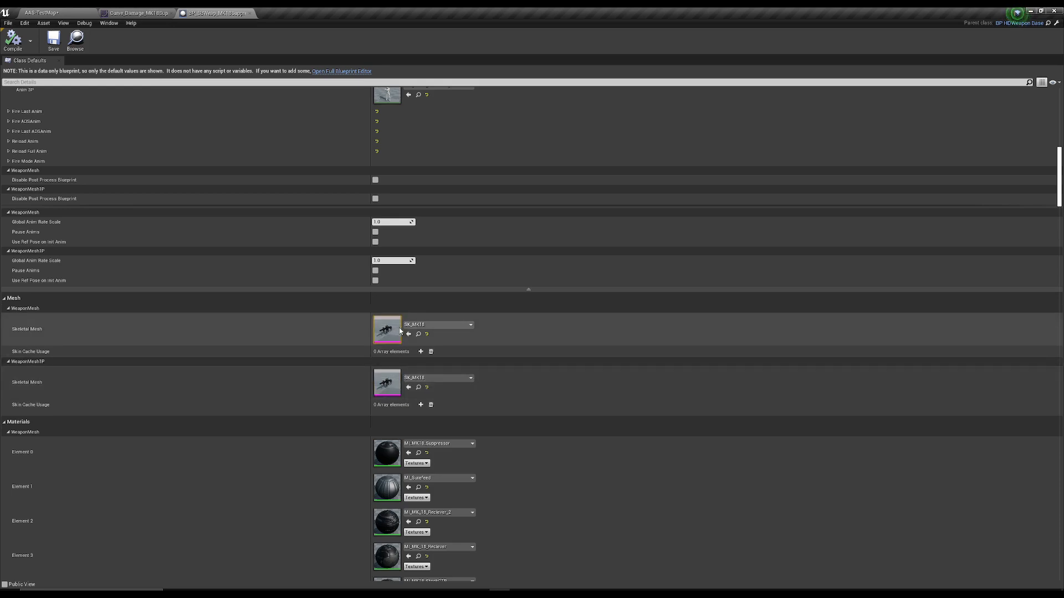
scroll(347, 338, "down", 4)
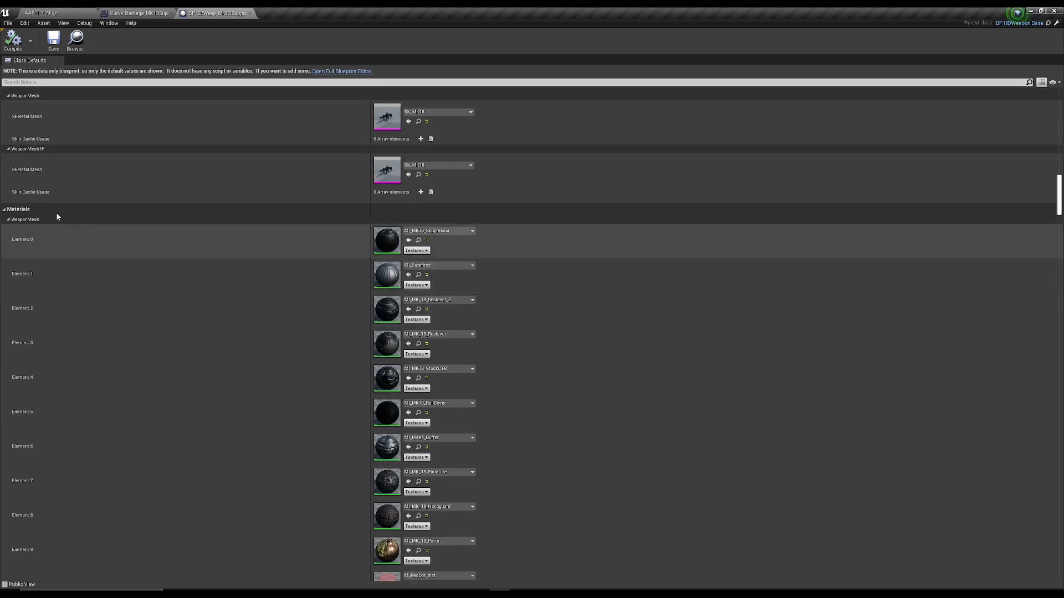
left_click(55, 212)
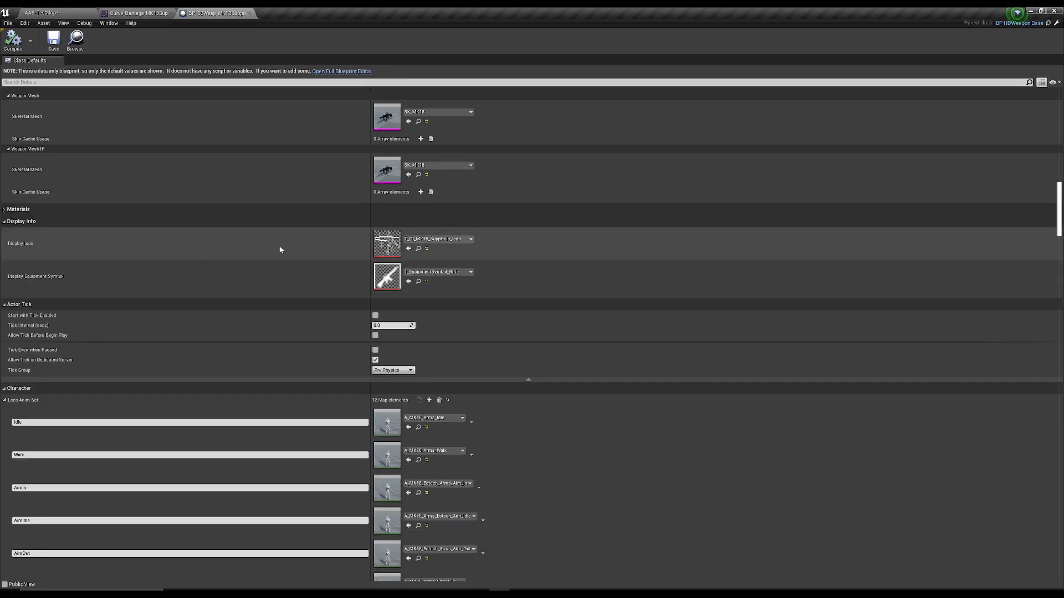
scroll(288, 266, "up", 1)
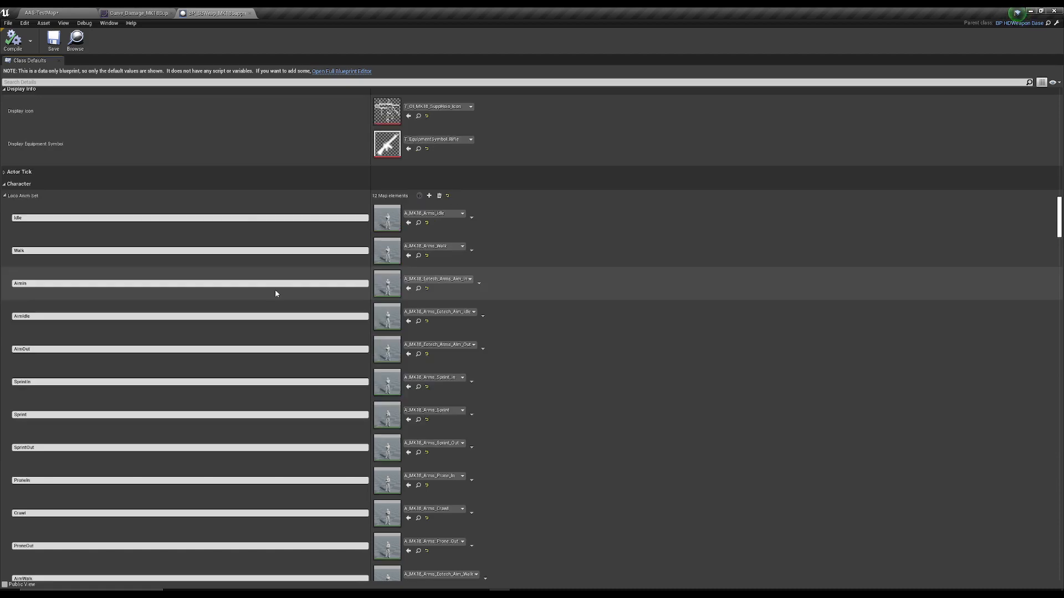
Examine the Loco Anim Set and Loco TPPAnim Set entries, and collapse both sets
scroll(261, 229, "down", 1)
scroll(259, 229, "down", 1)
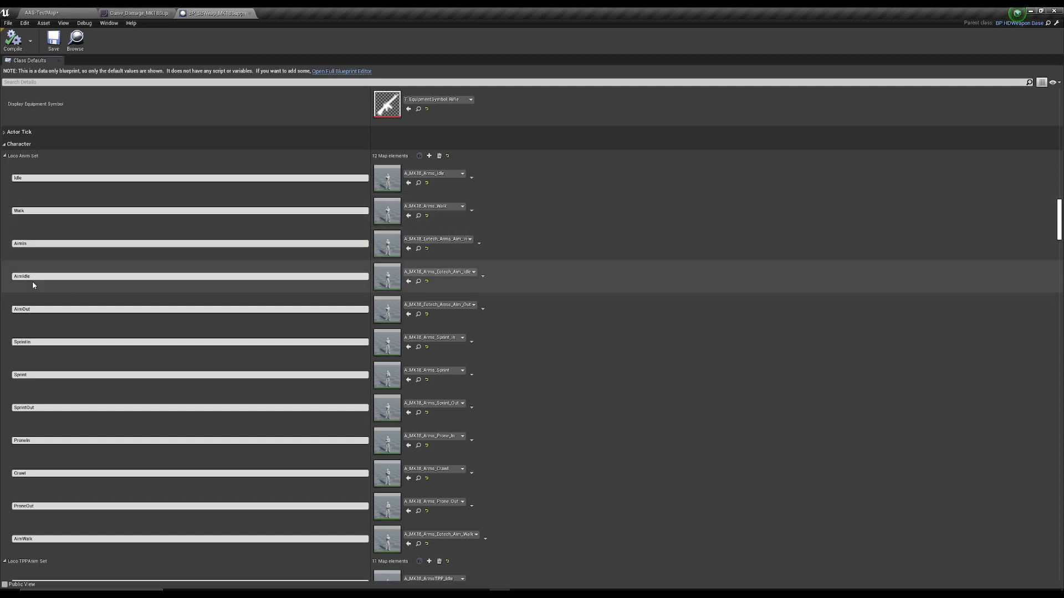
scroll(61, 363, "down", 4)
scroll(69, 367, "down", 4)
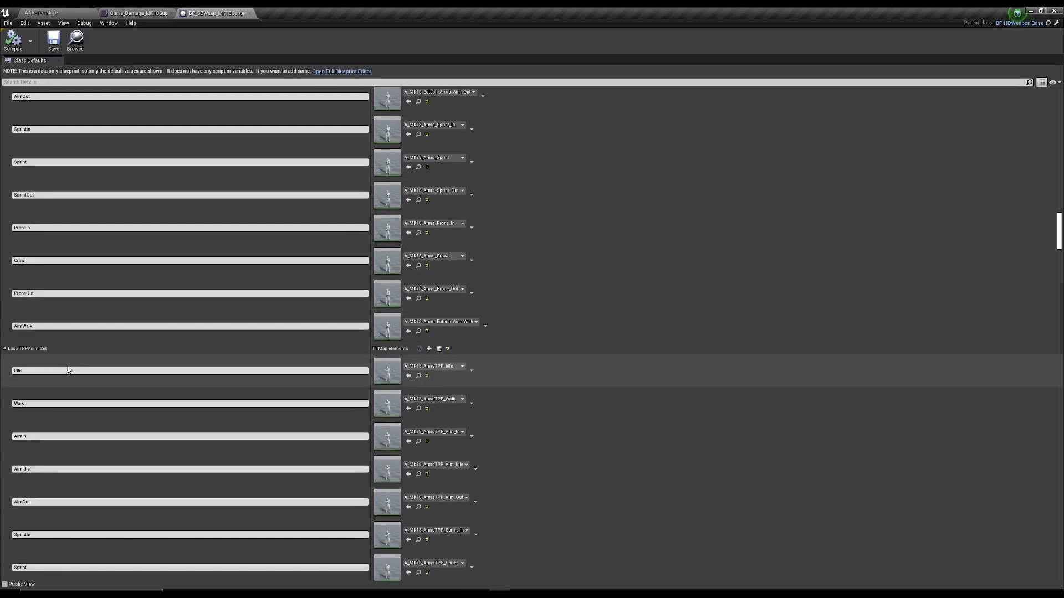
scroll(57, 367, "up", 7)
scroll(39, 412, "up", 3)
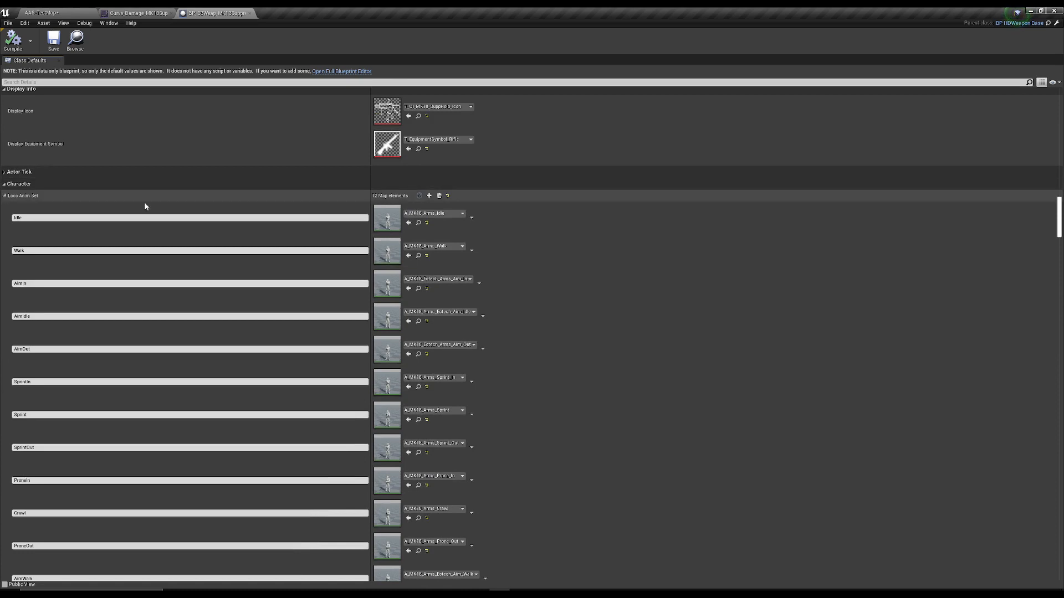
left_click(5, 196)
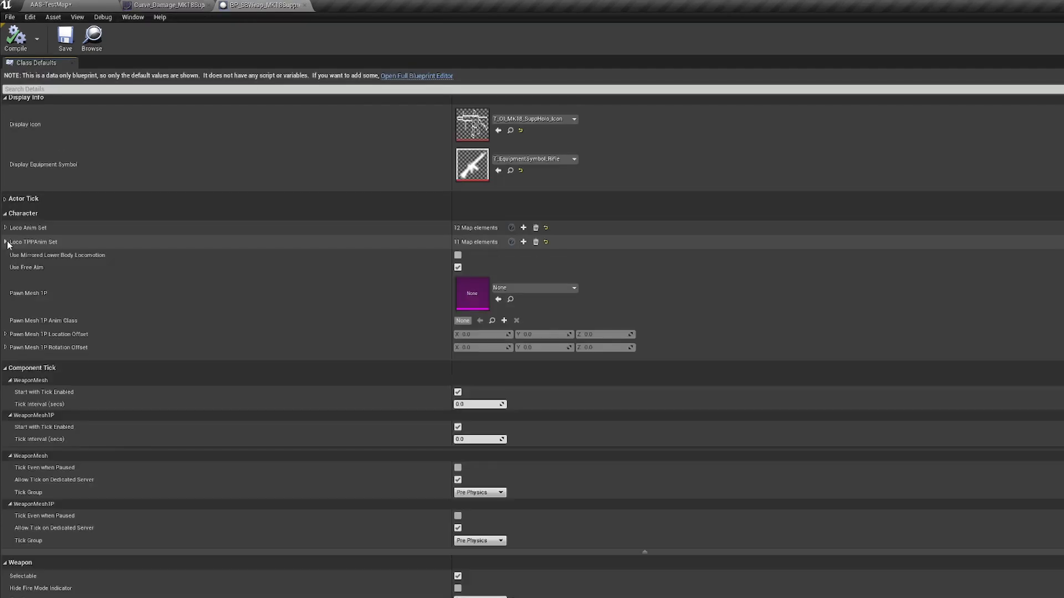
Review the Weapon and Ammo settings, and expand Supported Ammo Clips to inspect its assigned clip class
scroll(78, 328, "down", 3)
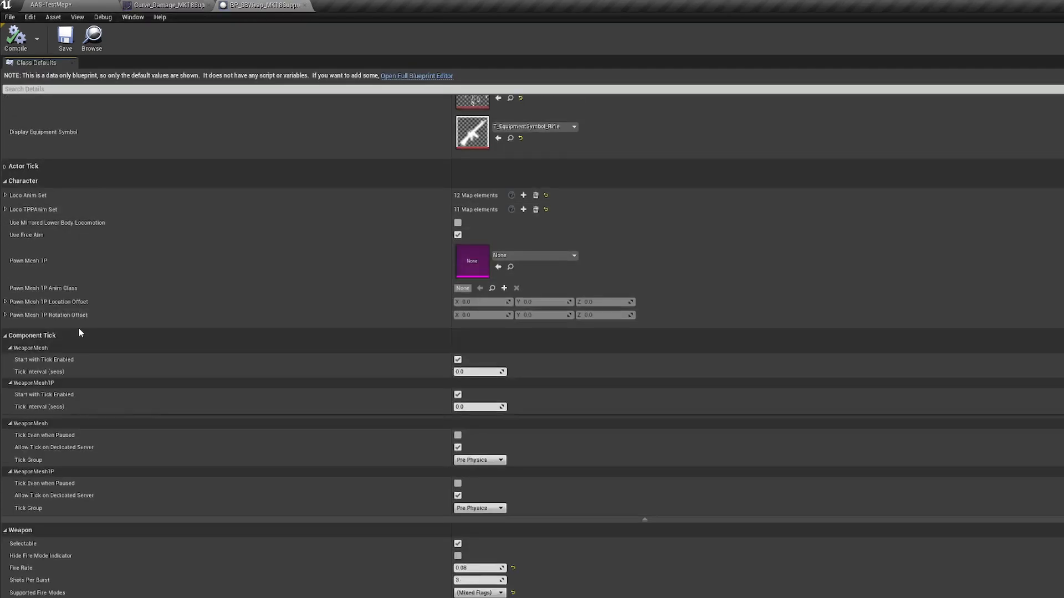
scroll(80, 317, "down", 10)
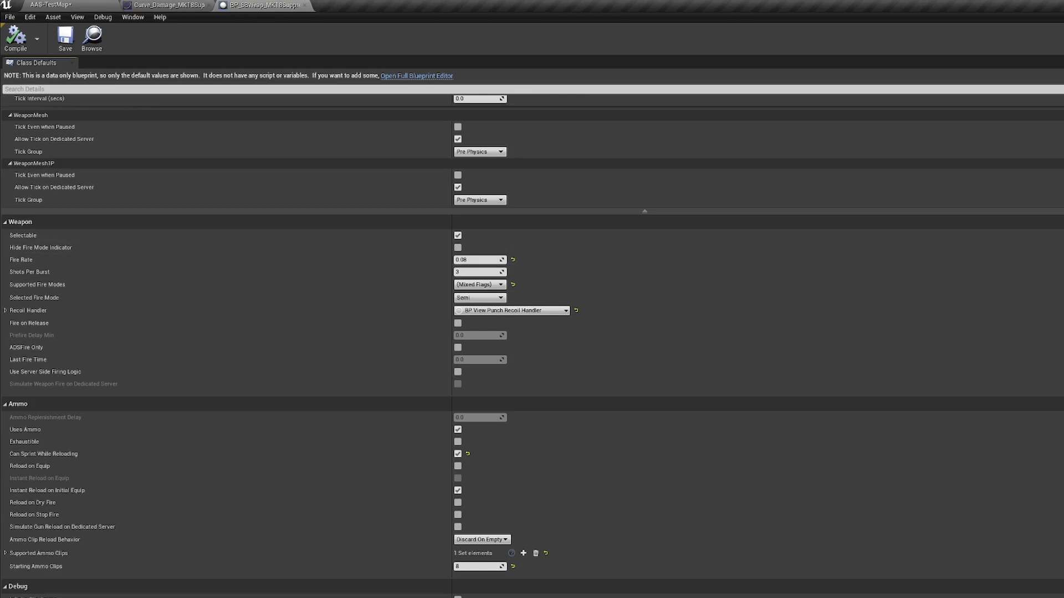
scroll(320, 342, "down", 5)
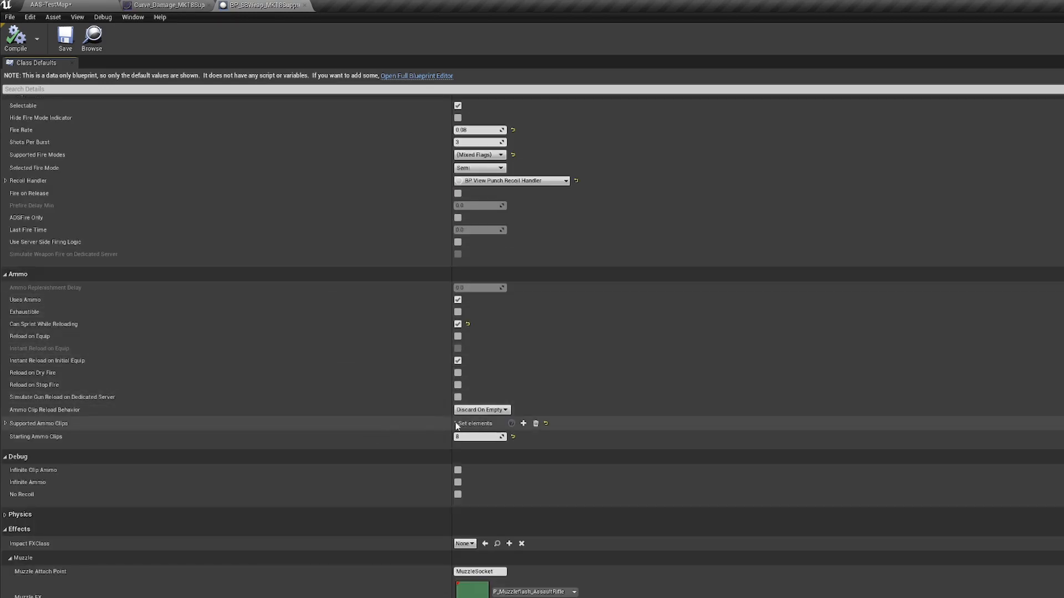
left_click(6, 425)
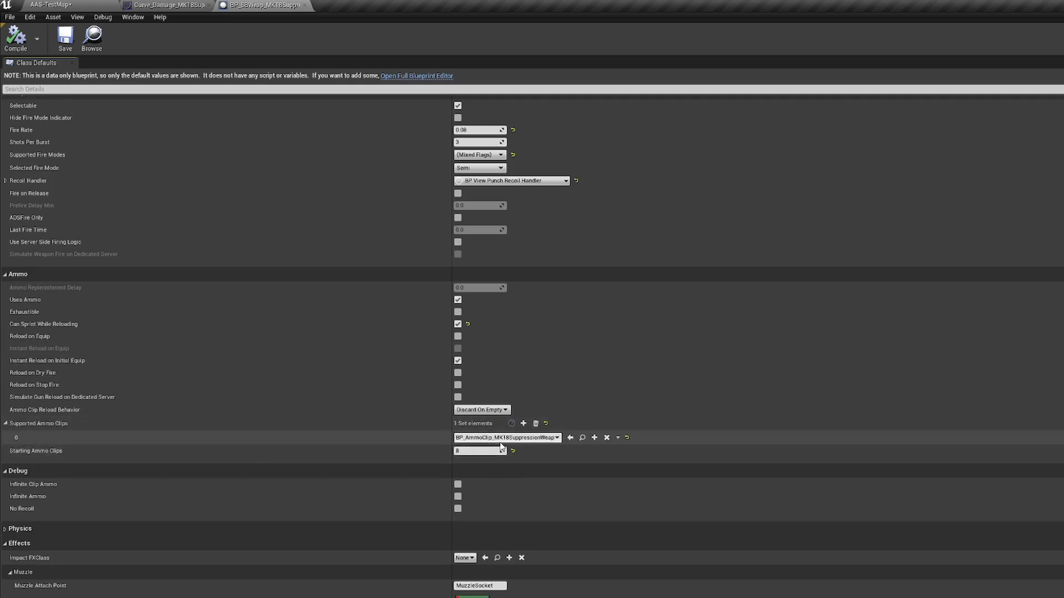
left_click(529, 438)
left_click(530, 441)
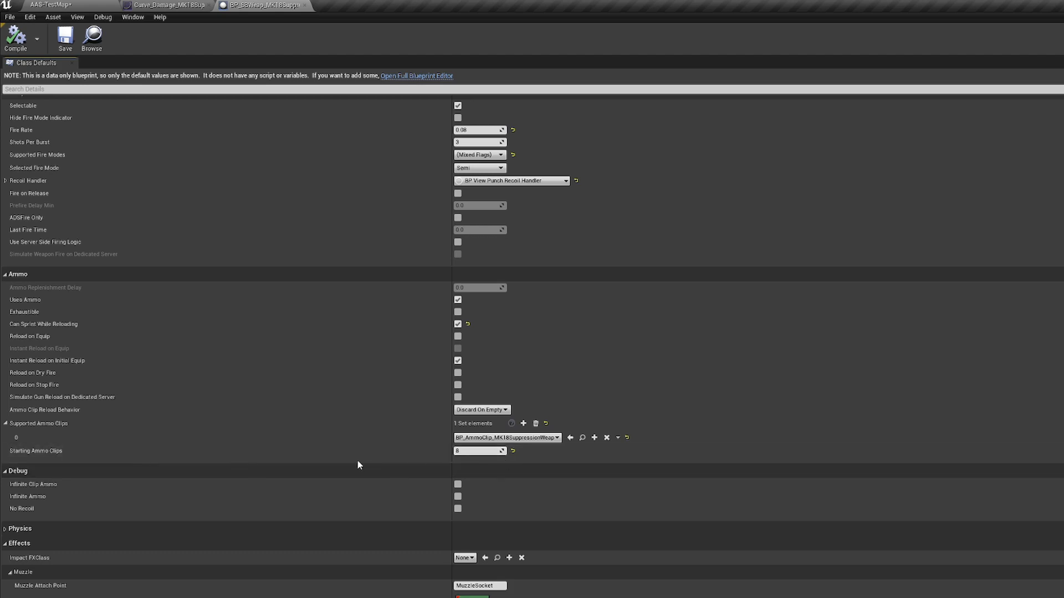
Examine the muzzle and shell ejection effects and the Weapon Sound Collection's fire and dry fire sounds
scroll(355, 461, "down", 3)
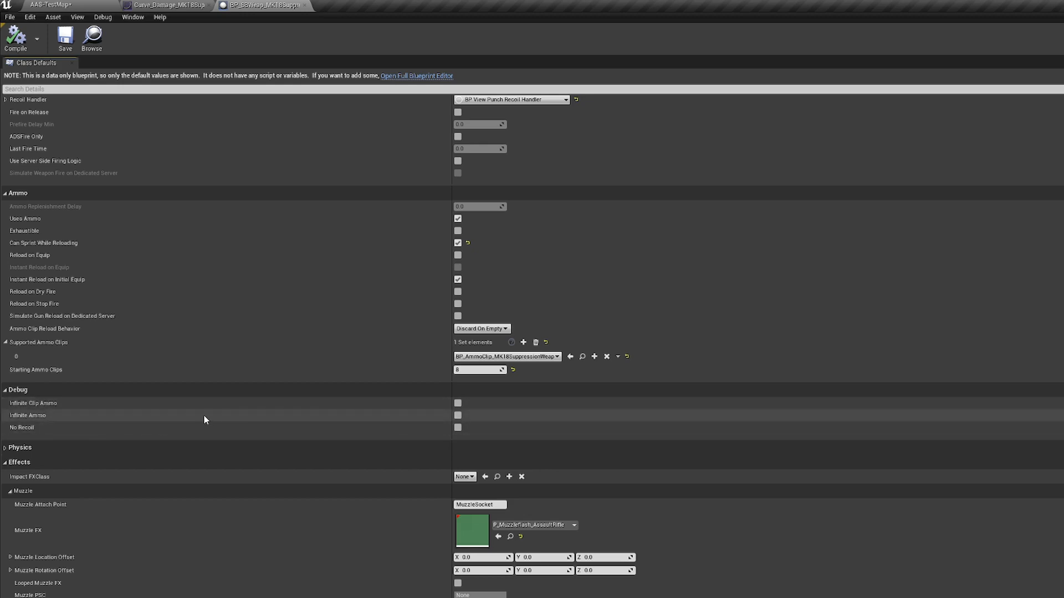
scroll(204, 415, "down", 3)
scroll(204, 420, "down", 5)
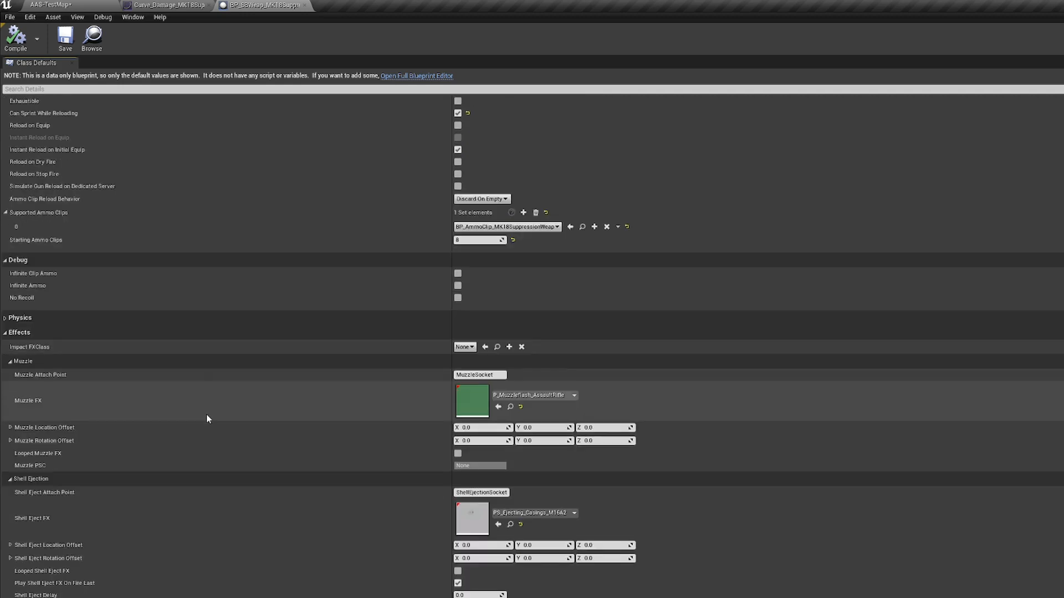
scroll(228, 411, "down", 1)
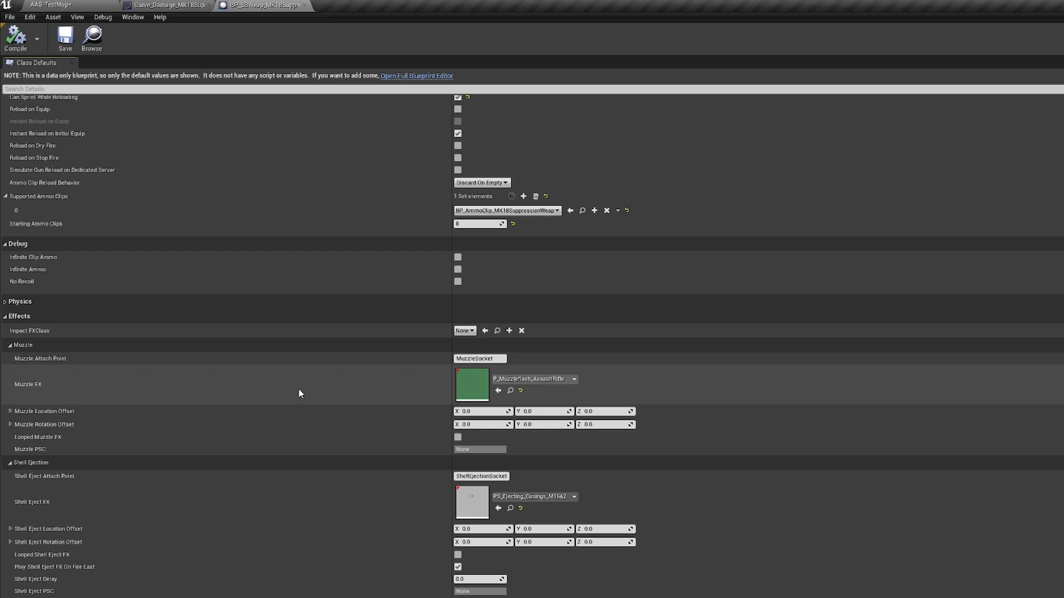
scroll(298, 393, "down", 5)
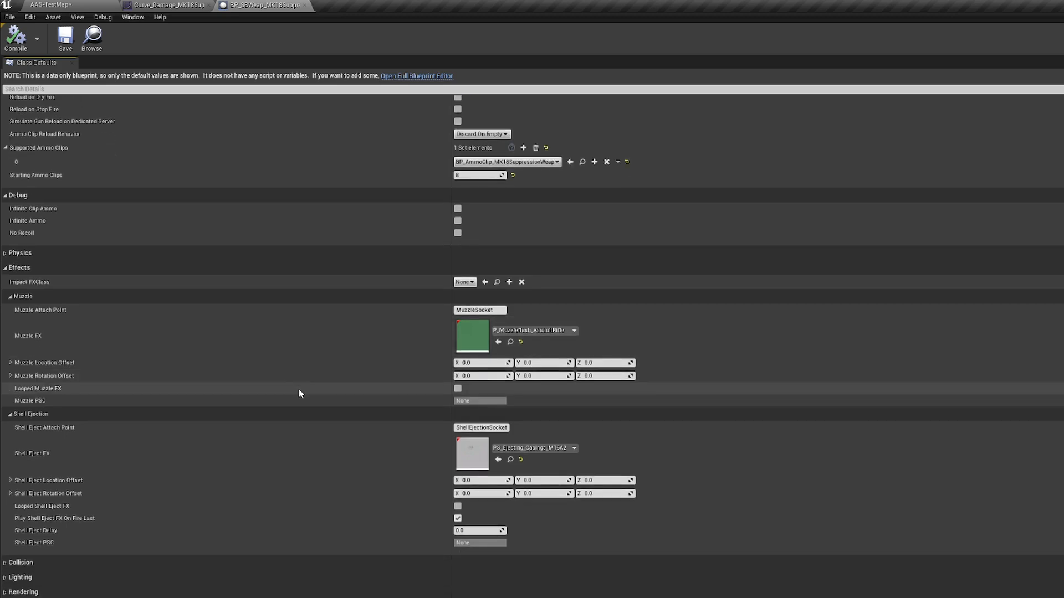
scroll(310, 421, "down", 3)
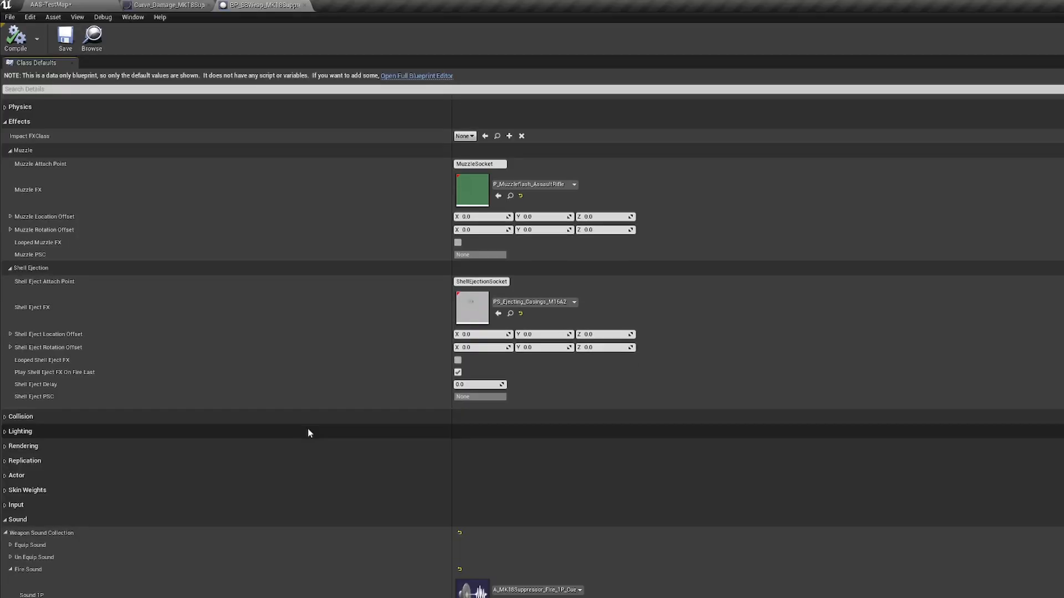
scroll(479, 506, "down", 10)
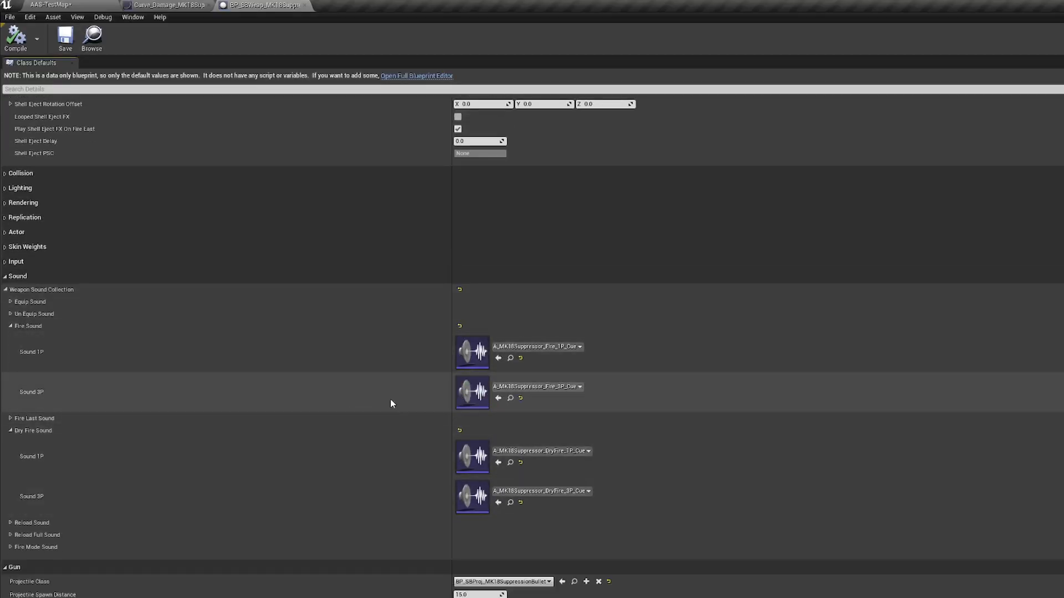
Review the Gun and Damage settings, inspect the Curve_Damage_MK18Sup_Float curve, and return to the weapon blueprint
scroll(377, 410, "down", 8)
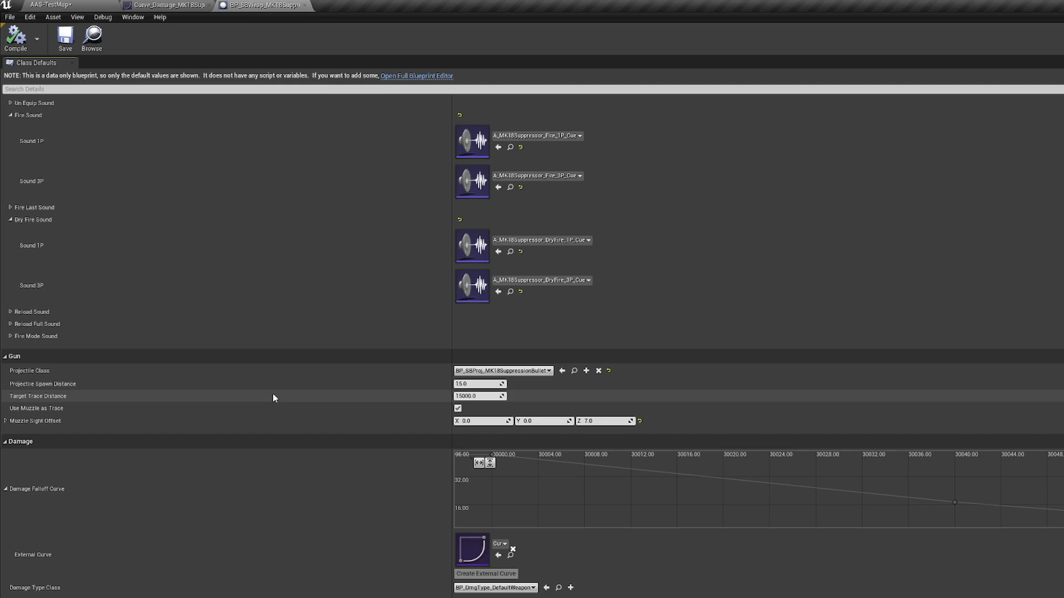
scroll(272, 395, "down", 2)
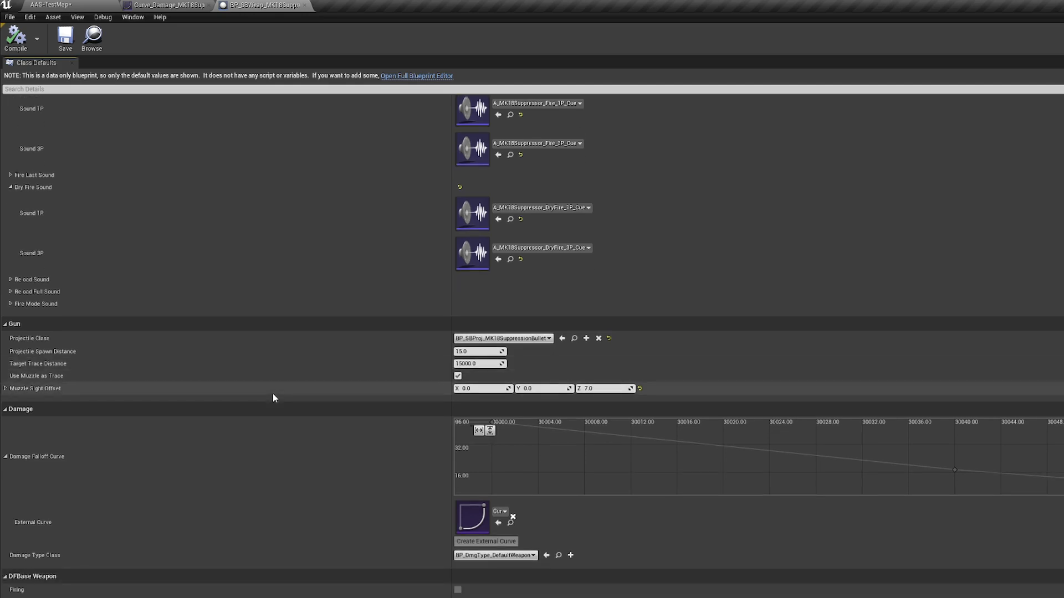
scroll(272, 398, "down", 8)
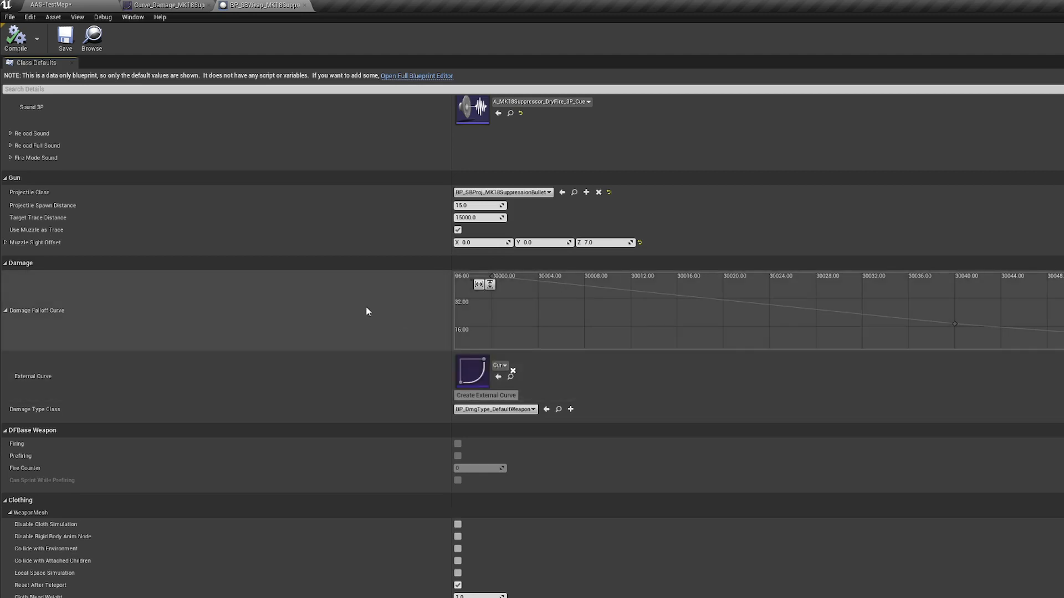
scroll(371, 312, "down", 1)
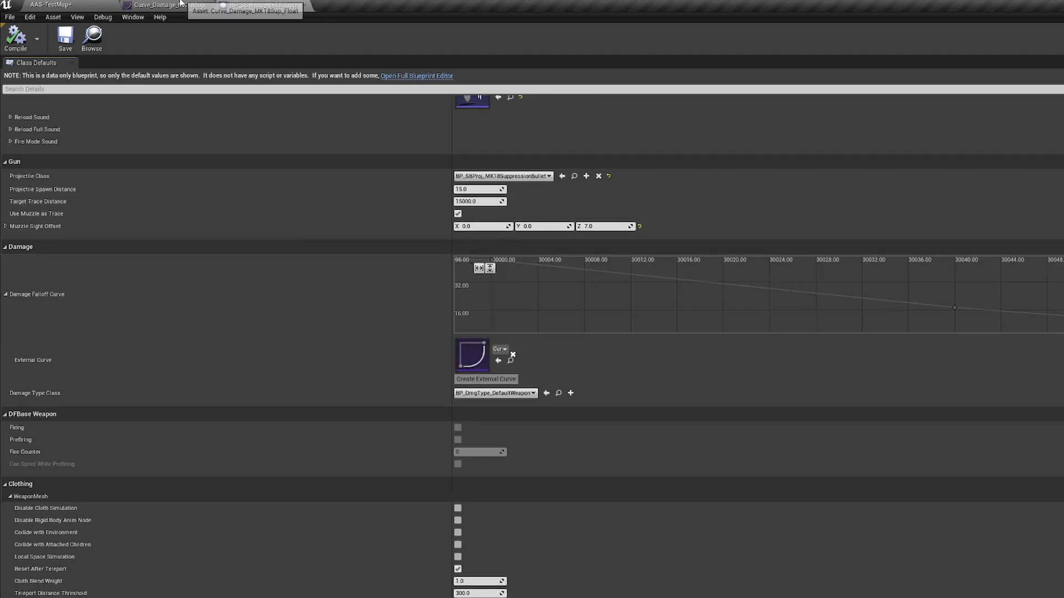
left_click(171, 6)
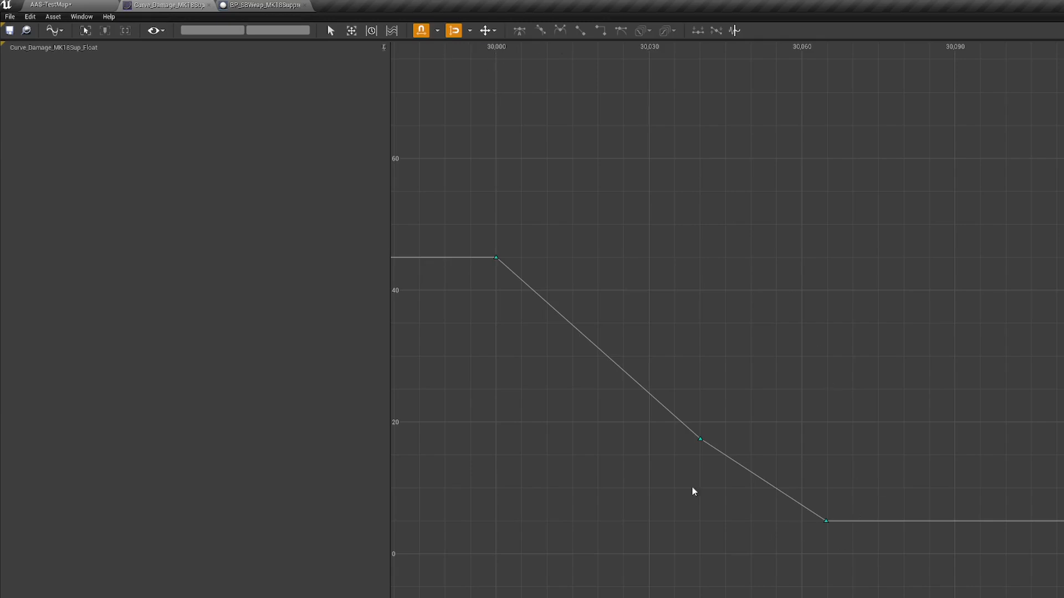
left_click(275, 5)
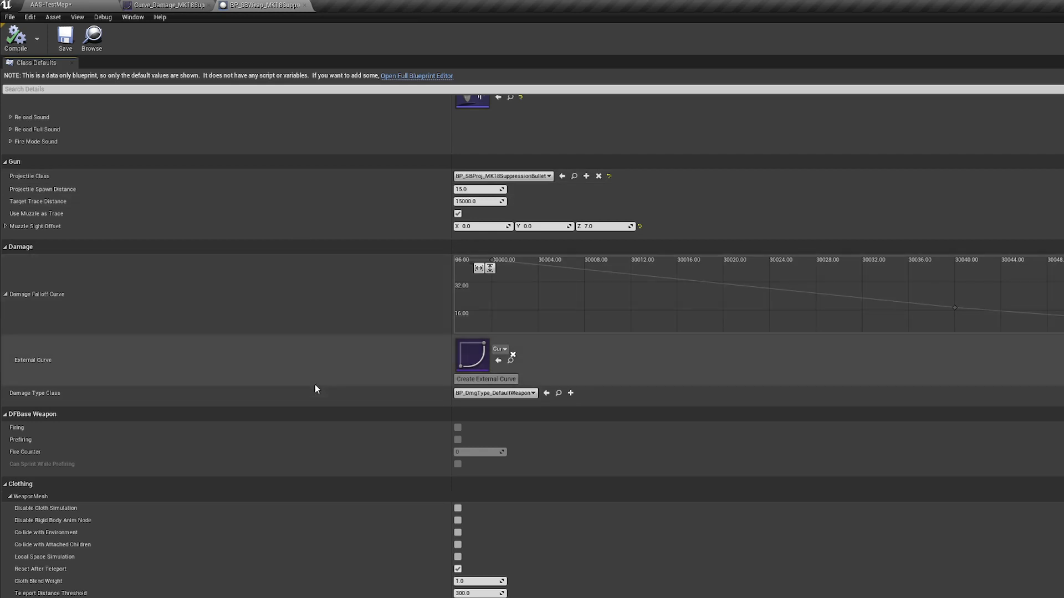